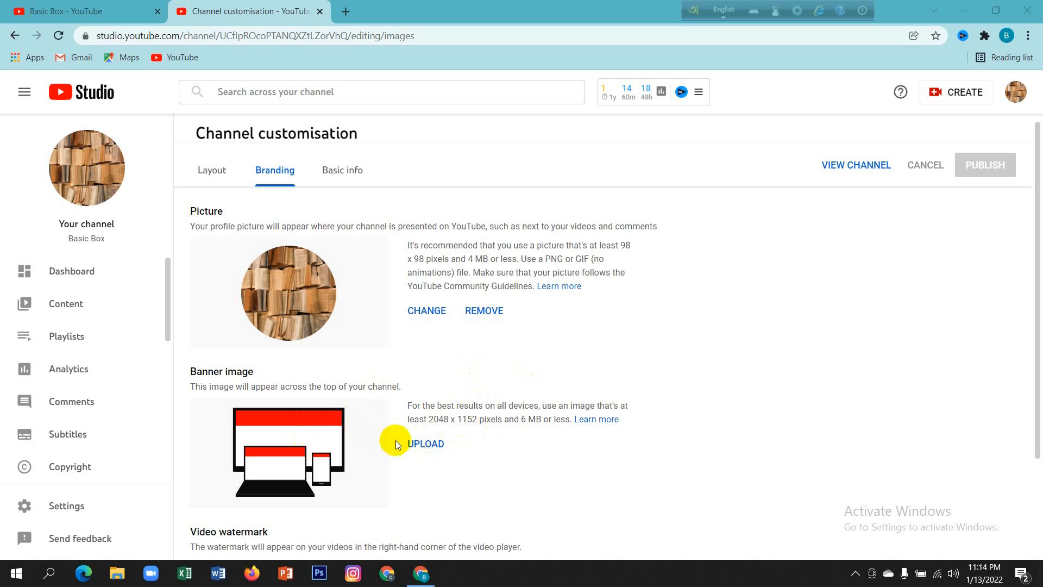
Switch to Canva and create a new custom-size design of 2048 × 1152 px.
{"action": "left_click", "coordinate": [388, 574]}
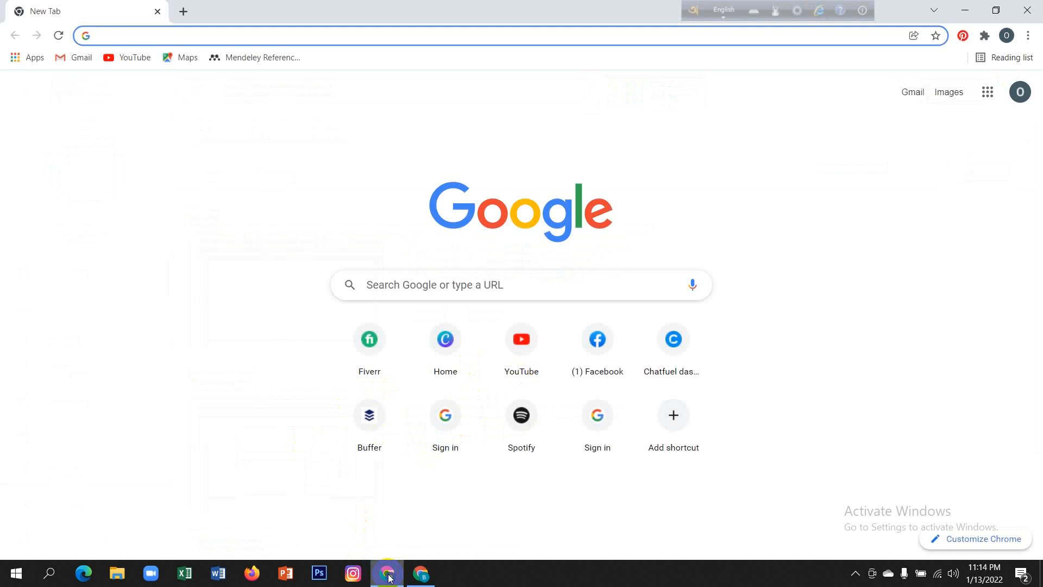
{"action": "left_click", "coordinate": [444, 351]}
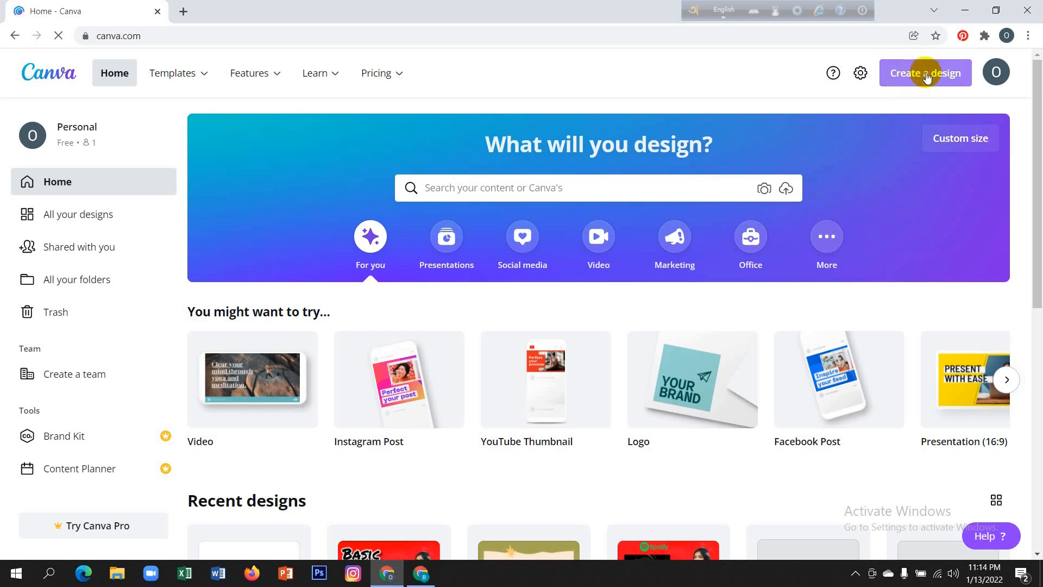
{"action": "left_click", "coordinate": [927, 76]}
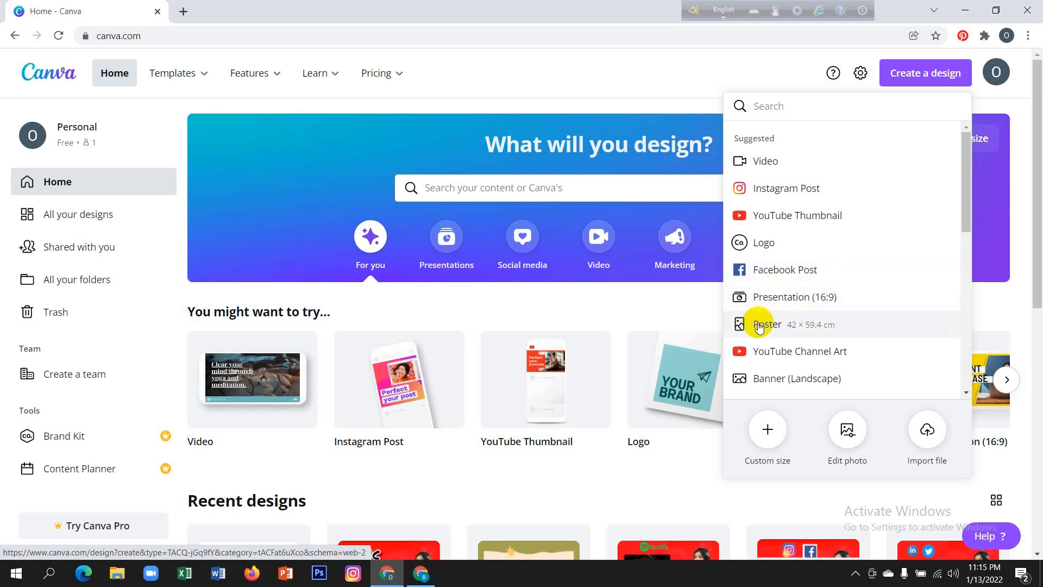
{"action": "left_click", "coordinate": [768, 430]}
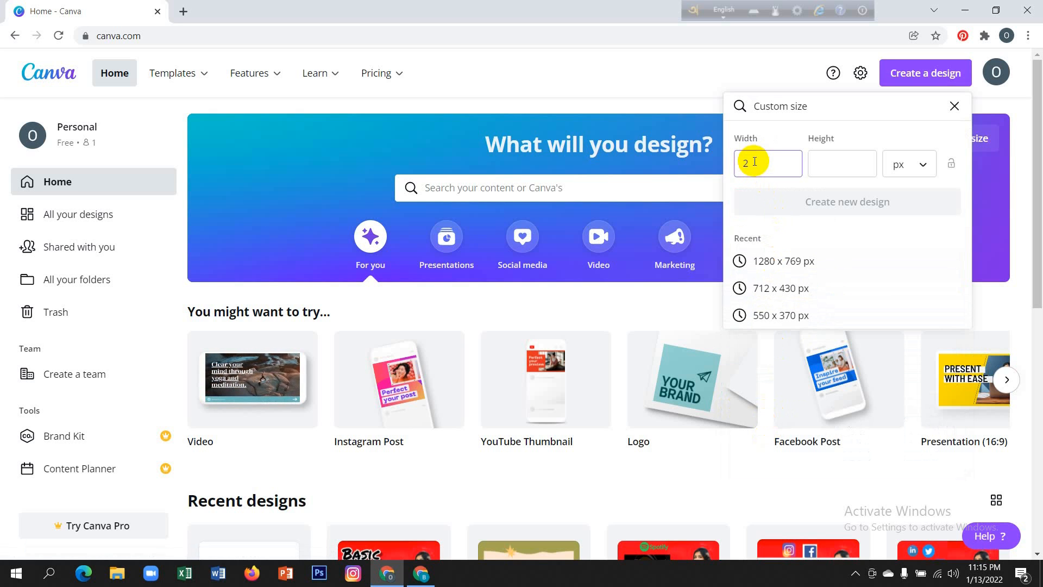
{"action": "type", "text": "2048"}
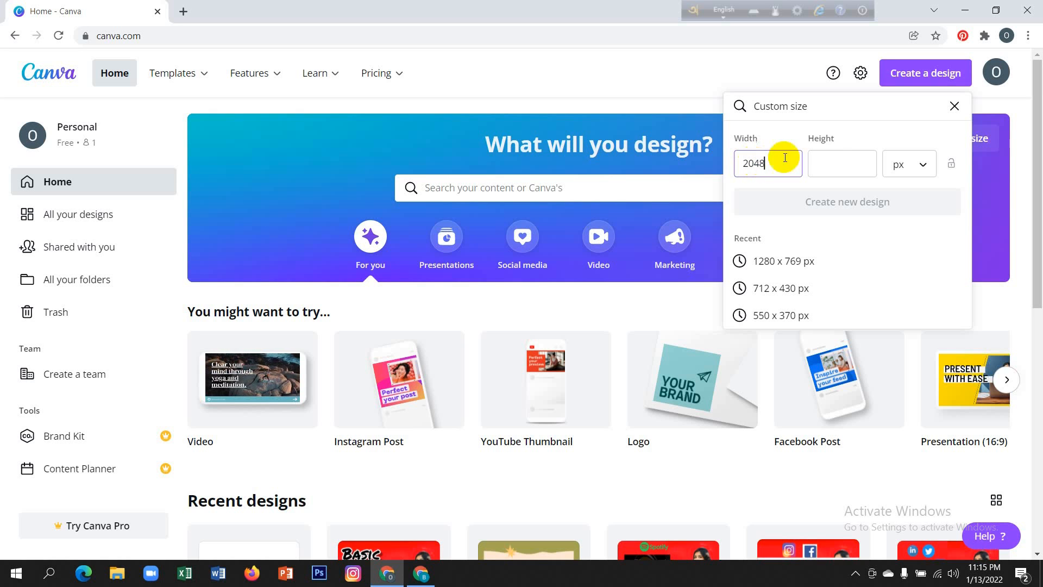
{"action": "left_click", "coordinate": [839, 163]}
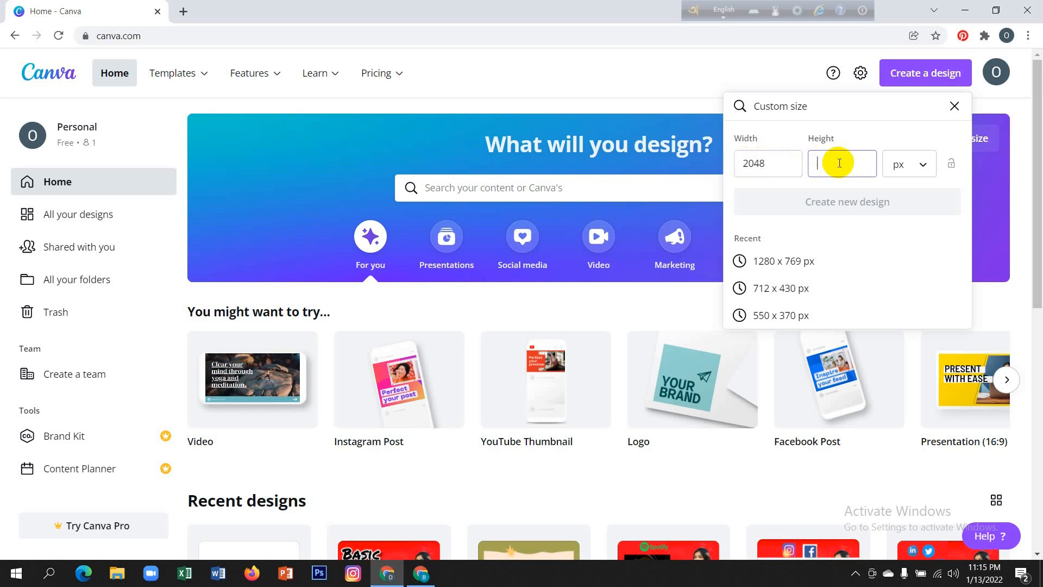
{"action": "type", "text": "11"}
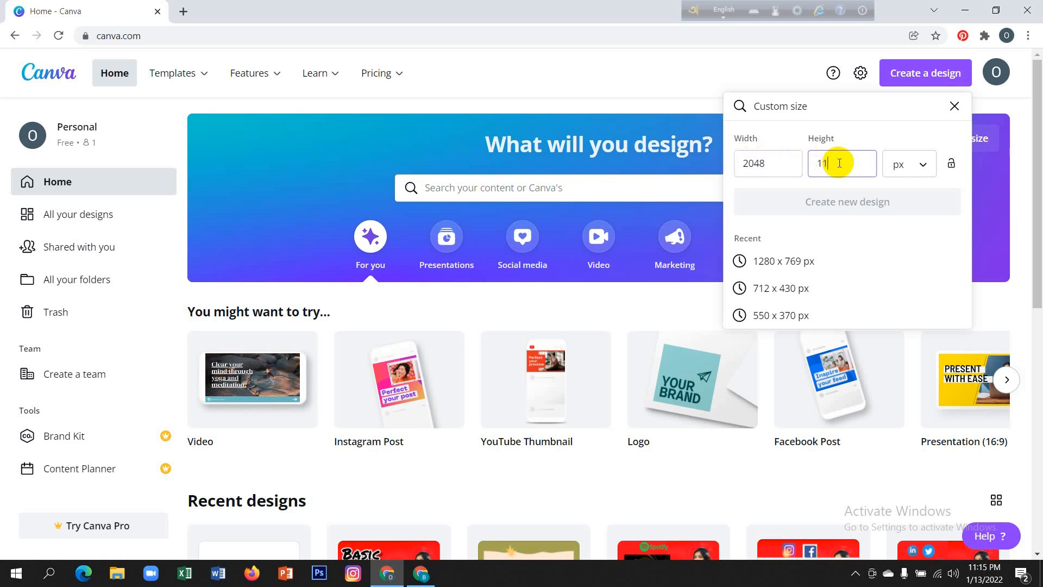
{"action": "type", "text": "52"}
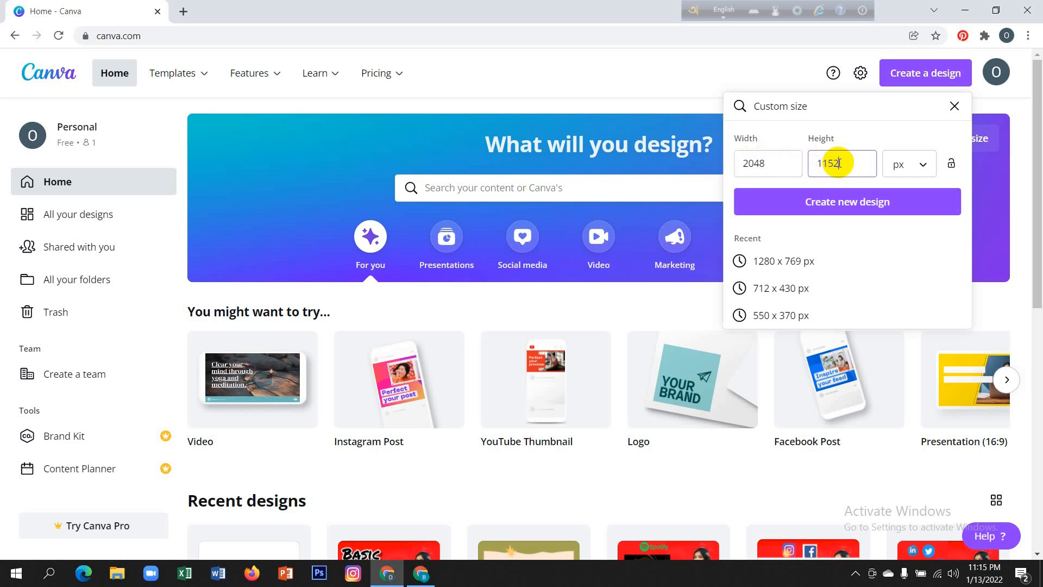
{"action": "left_click", "coordinate": [868, 200]}
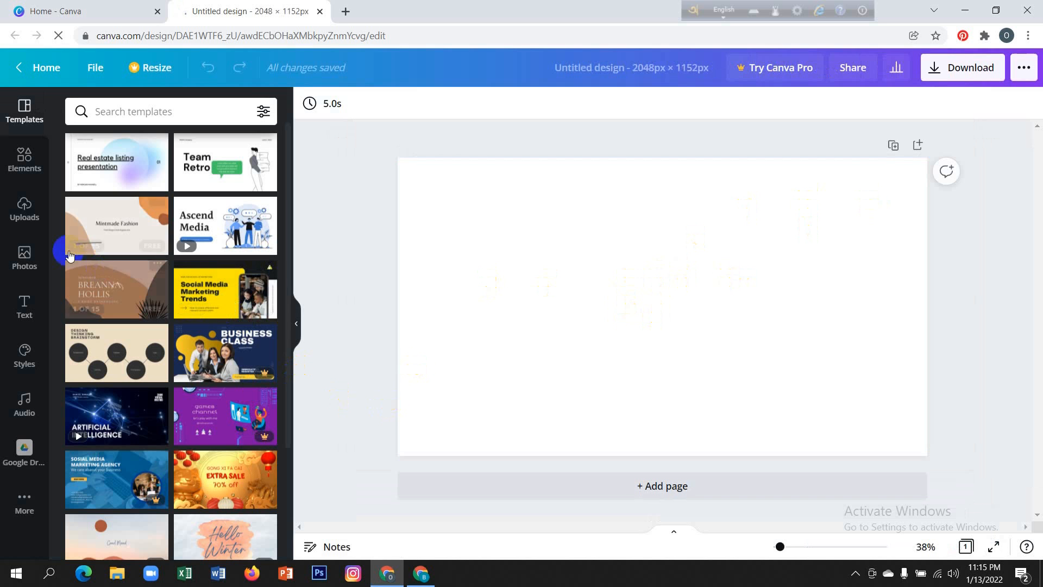
Place the uploaded red Basic Box image on the blank page and stretch it to all four page edges.
{"action": "left_click", "coordinate": [23, 254]}
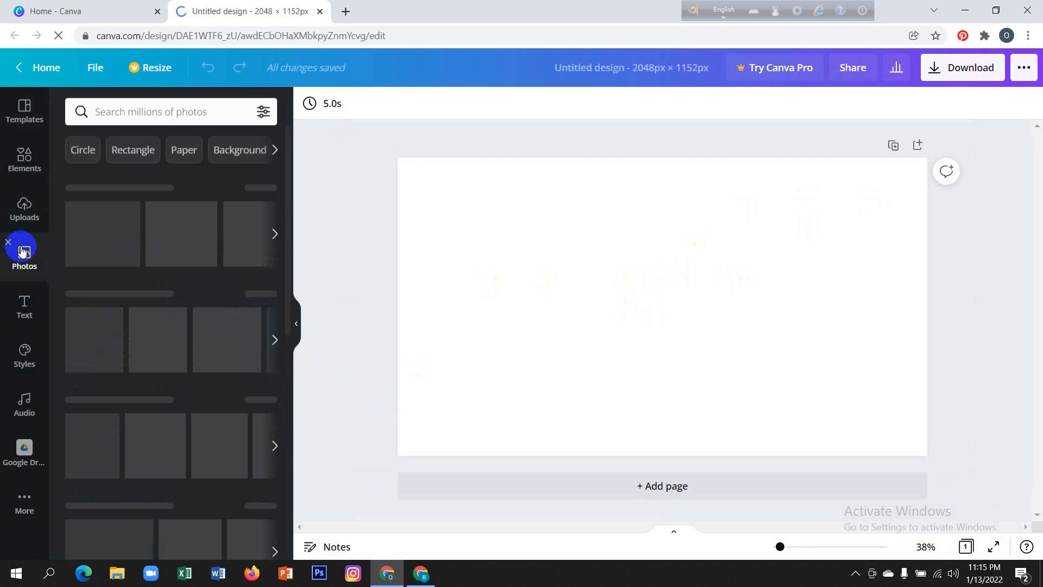
{"action": "left_click", "coordinate": [25, 207]}
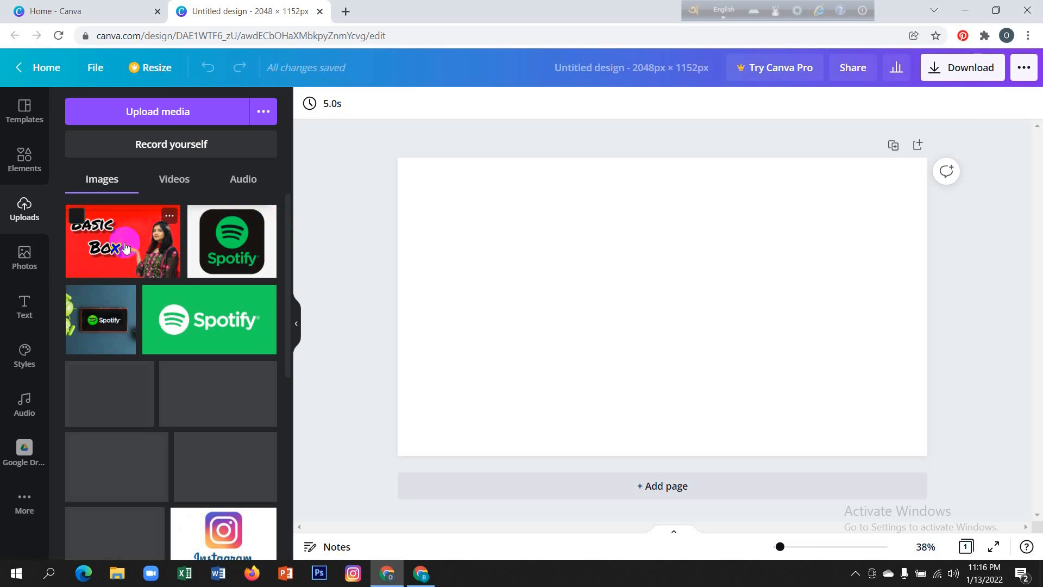
{"action": "left_click", "coordinate": [125, 247]}
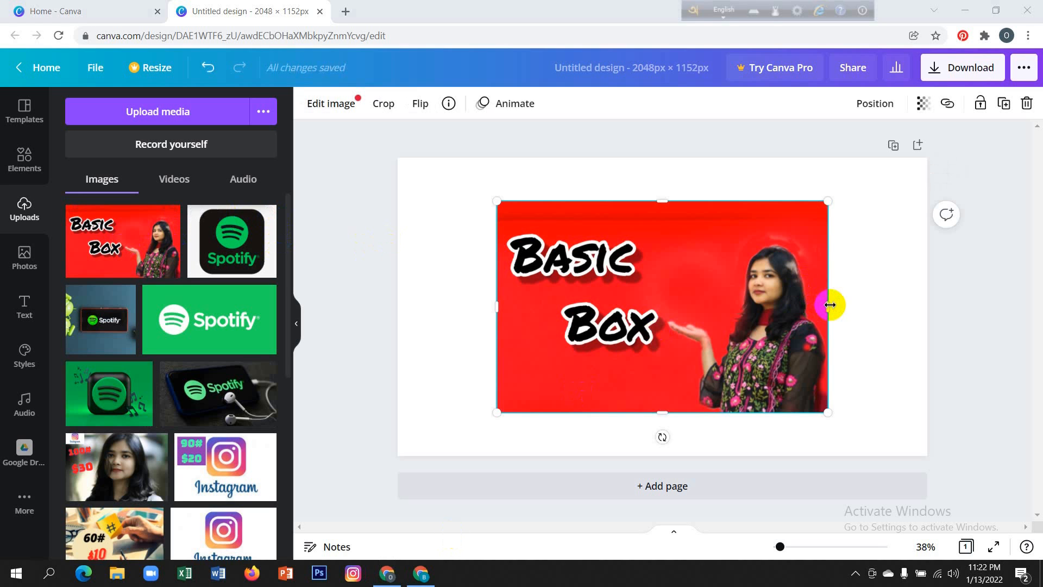
{"action": "left_click_drag", "start_coordinate": [828, 304], "coordinate": [925, 301]}
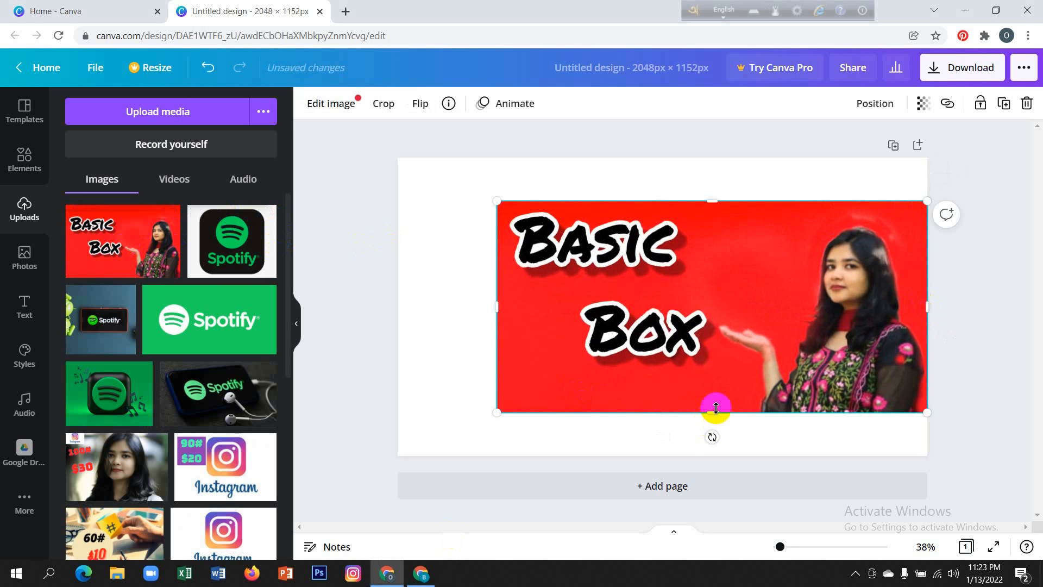
{"action": "left_click_drag", "start_coordinate": [711, 415], "coordinate": [712, 450]}
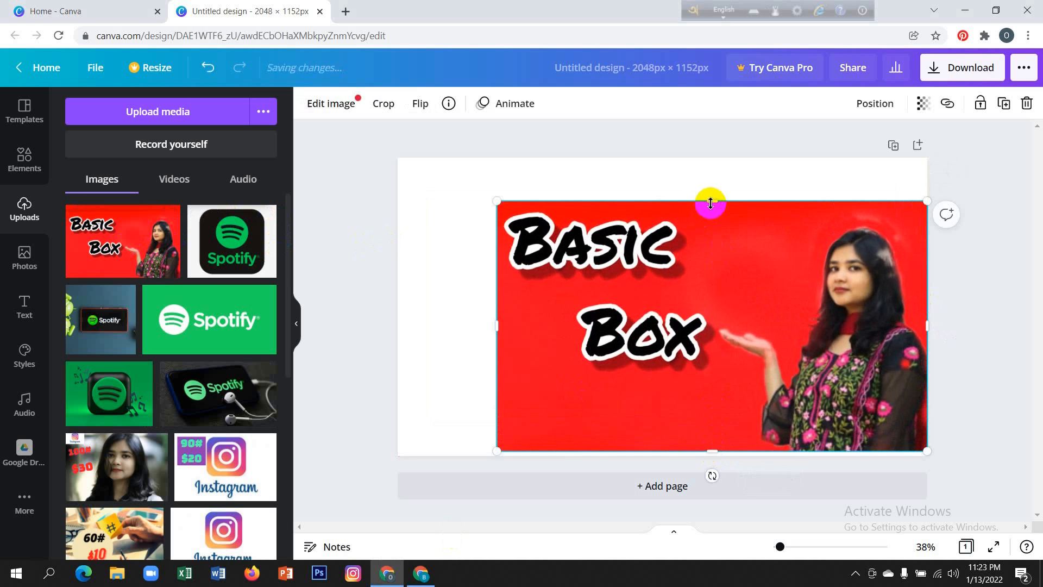
{"action": "left_click_drag", "start_coordinate": [710, 201], "coordinate": [709, 158]}
{"action": "left_click_drag", "start_coordinate": [503, 299], "coordinate": [398, 299]}
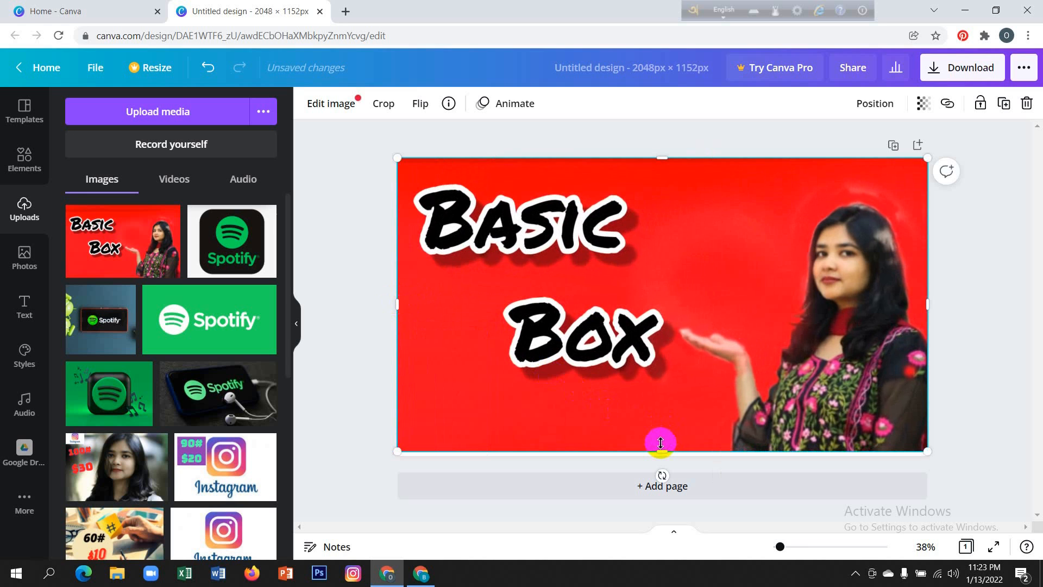
{"action": "left_click_drag", "start_coordinate": [661, 443], "coordinate": [663, 457]}
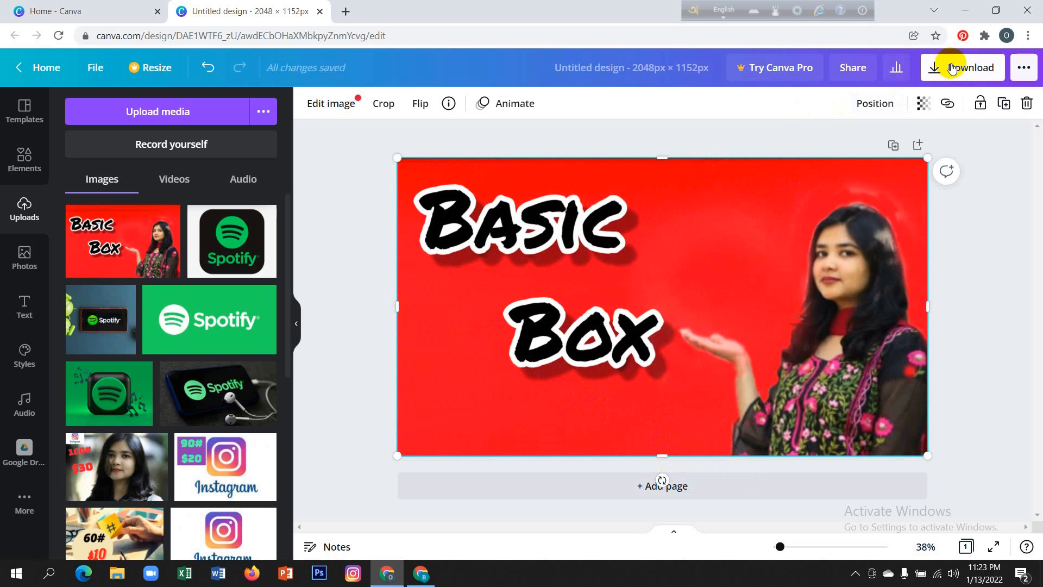
Download the banner design as a PNG file.
{"action": "left_click", "coordinate": [951, 67]}
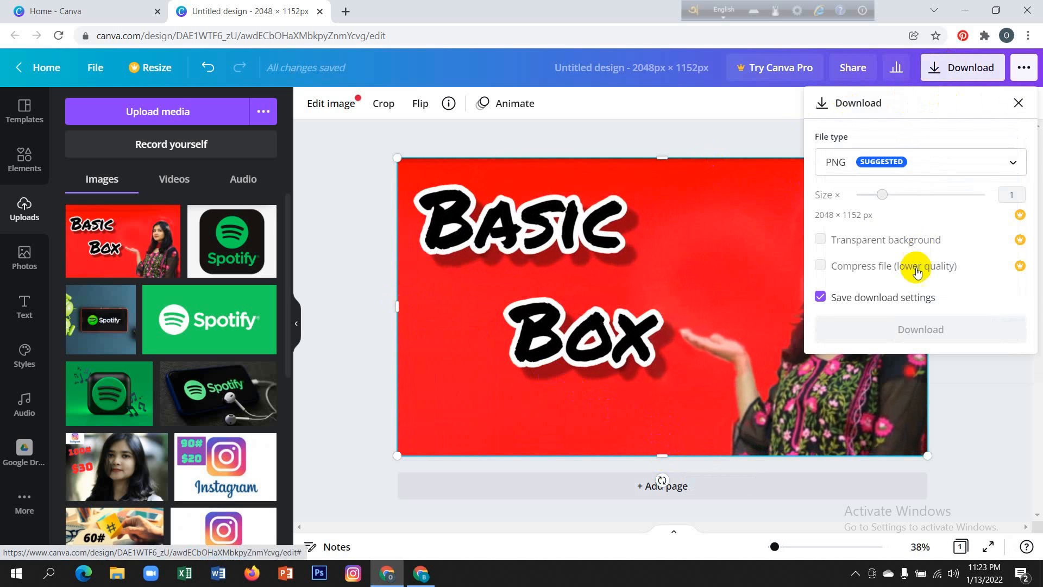
{"action": "left_click", "coordinate": [897, 331]}
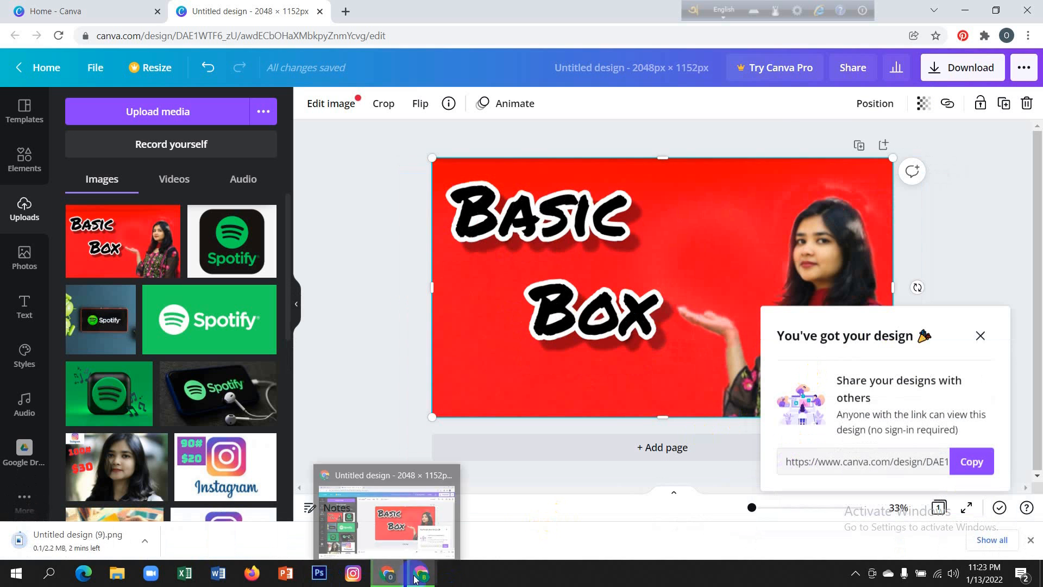
Switch to YouTube Studio and open the file chooser for uploading a channel banner image.
{"action": "mouse_move", "coordinate": [413, 581]}
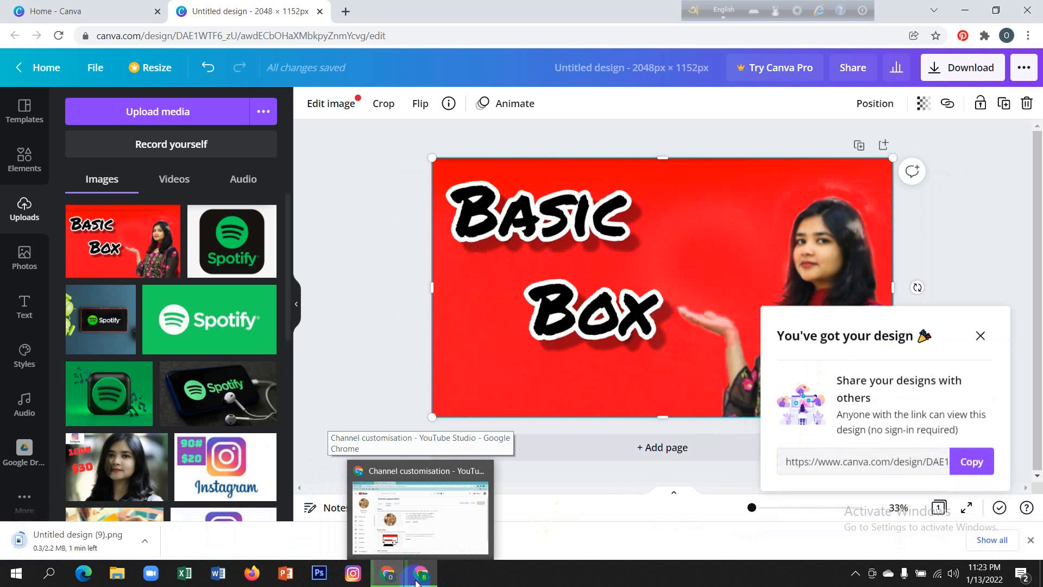
{"action": "left_click", "coordinate": [417, 581]}
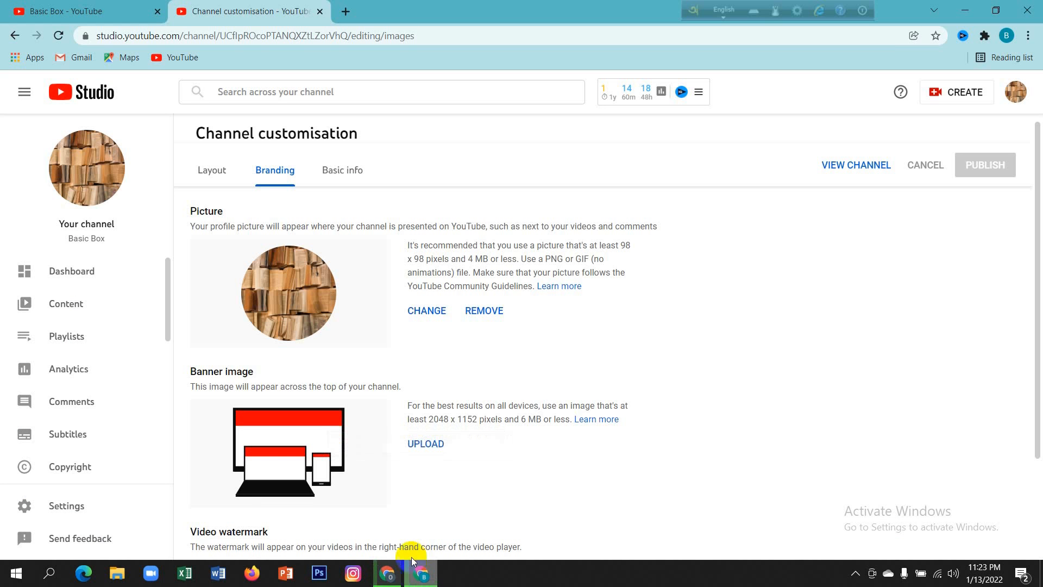
{"action": "left_click", "coordinate": [426, 445]}
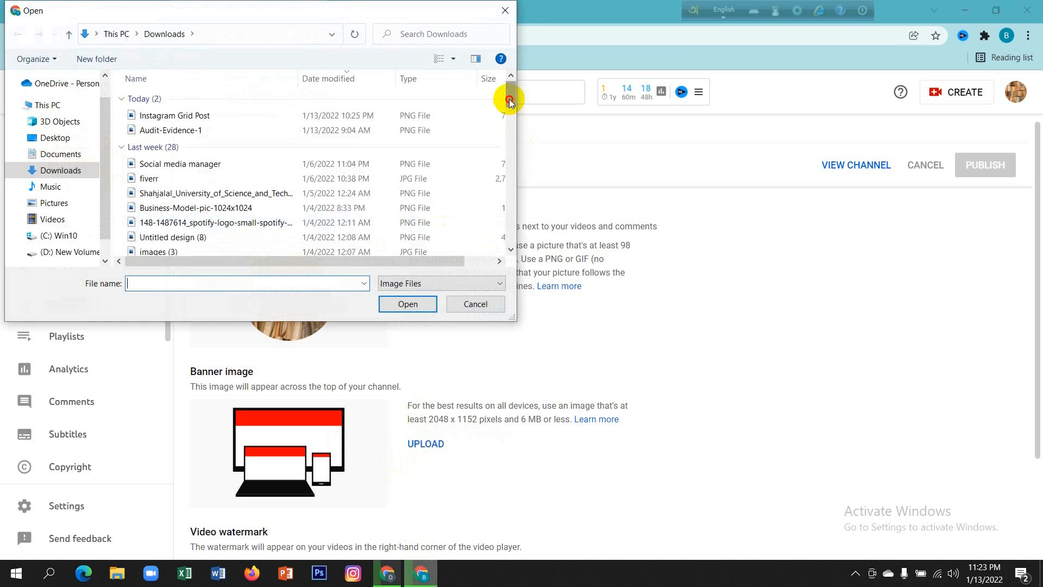
{"action": "mouse_move", "coordinate": [513, 93]}
{"action": "left_mouse_down"}
{"action": "mouse_move", "coordinate": [517, 144]}
{"action": "mouse_move", "coordinate": [513, 82]}
{"action": "left_mouse_up"}
Switch back to Canva to check the design's download and dismiss the sharing message.
{"action": "left_click", "coordinate": [392, 580]}
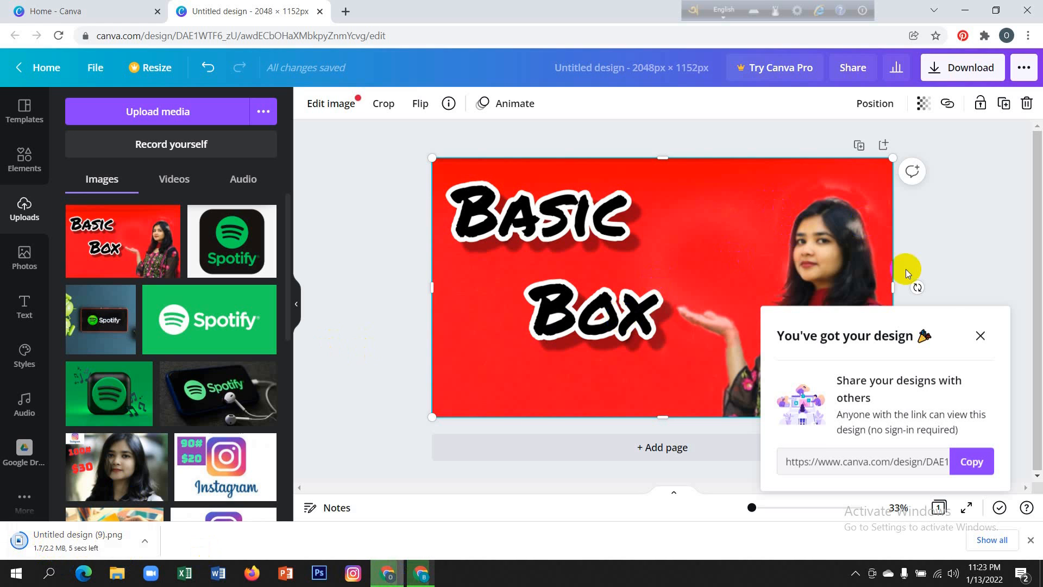
{"action": "left_click", "coordinate": [977, 335]}
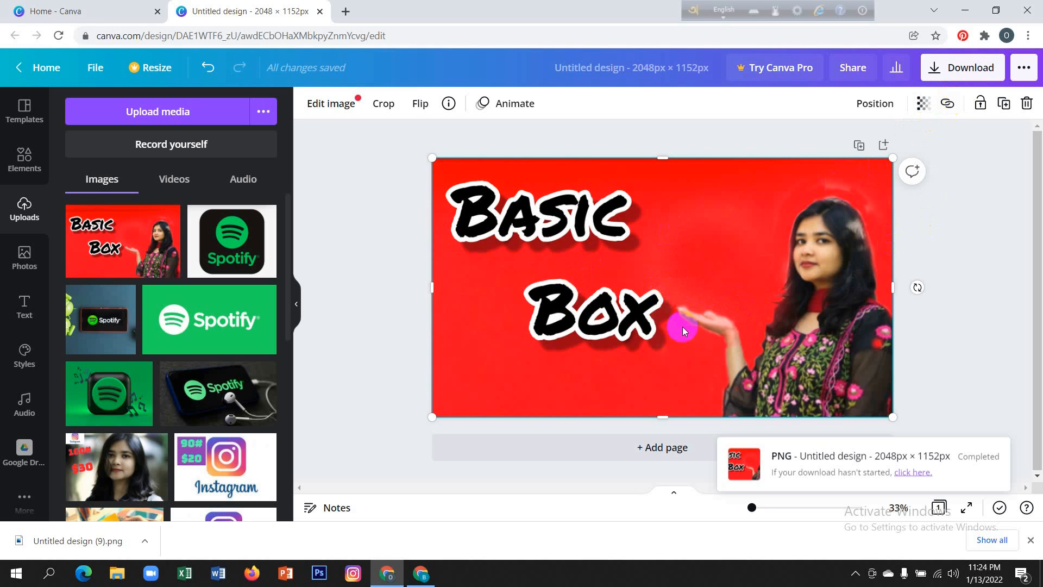
Return to YouTube Studio, upload Untitled design (9) as the banner image with the default crop, and publish the branding change.
{"action": "left_click", "coordinate": [387, 577]}
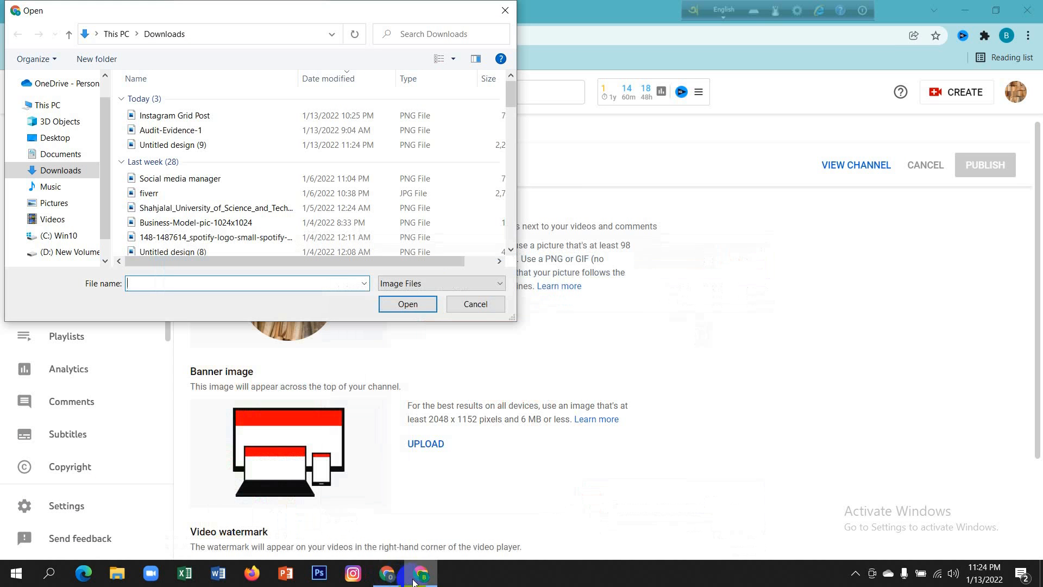
{"action": "mouse_move", "coordinate": [420, 580]}
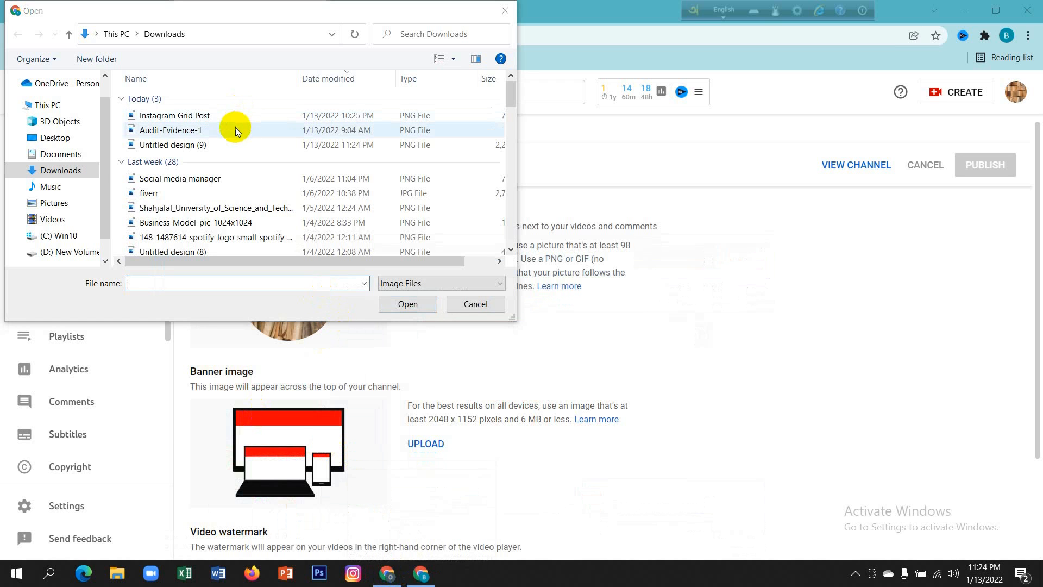
{"action": "left_click", "coordinate": [227, 146]}
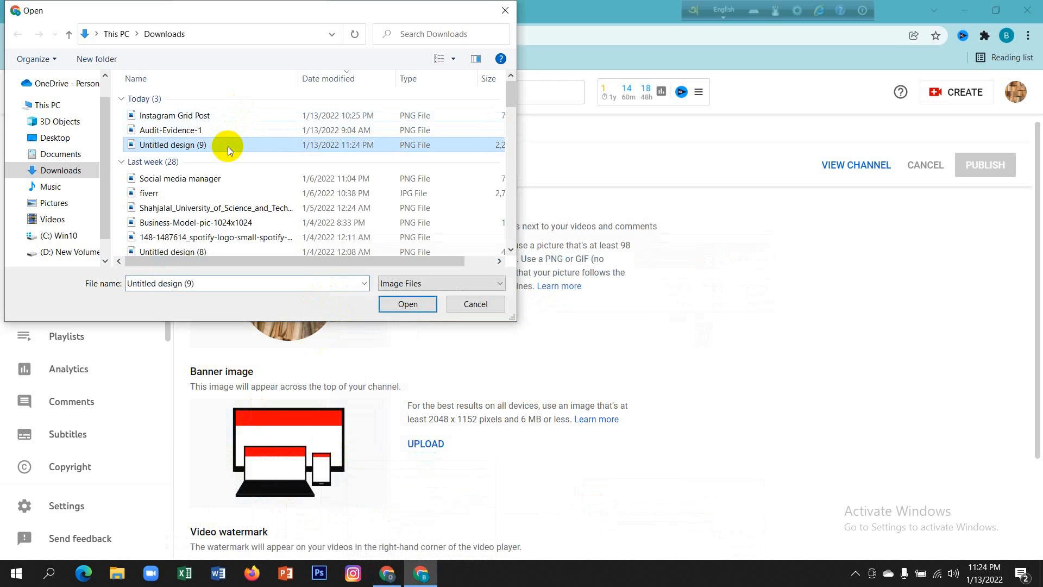
{"action": "left_click", "coordinate": [417, 303]}
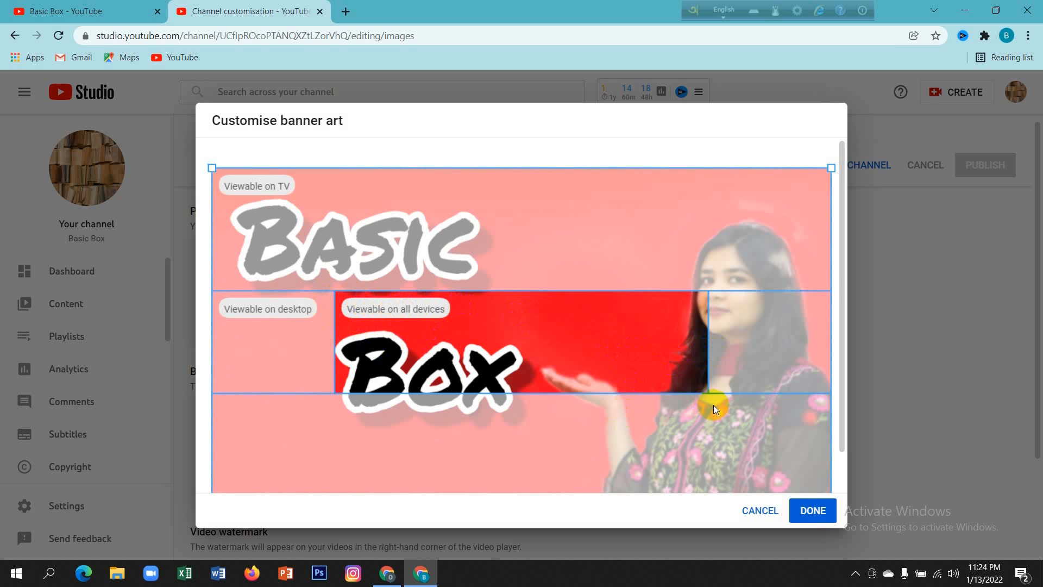
{"action": "left_click", "coordinate": [823, 511]}
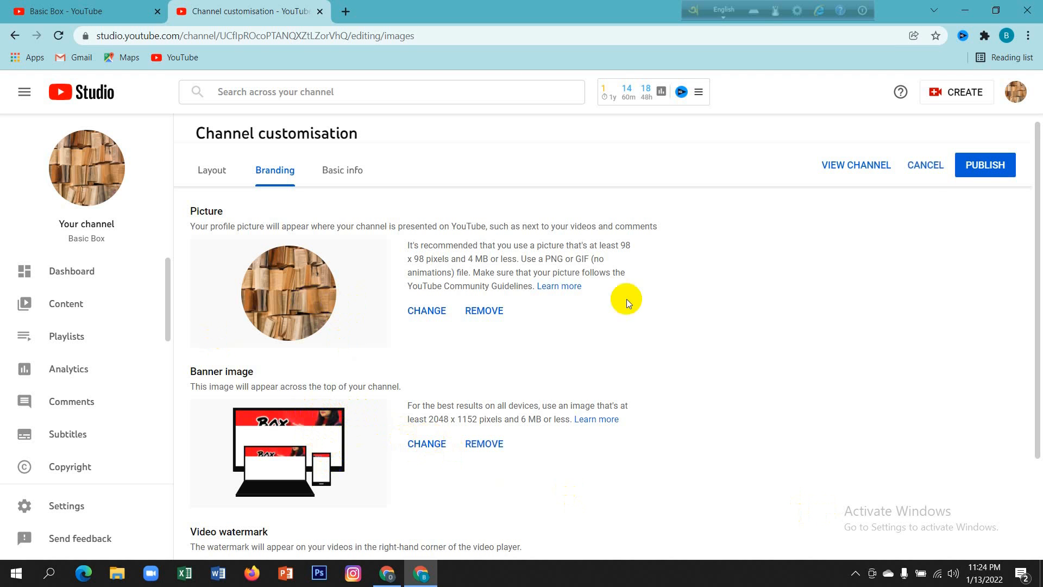
{"action": "left_click", "coordinate": [997, 164]}
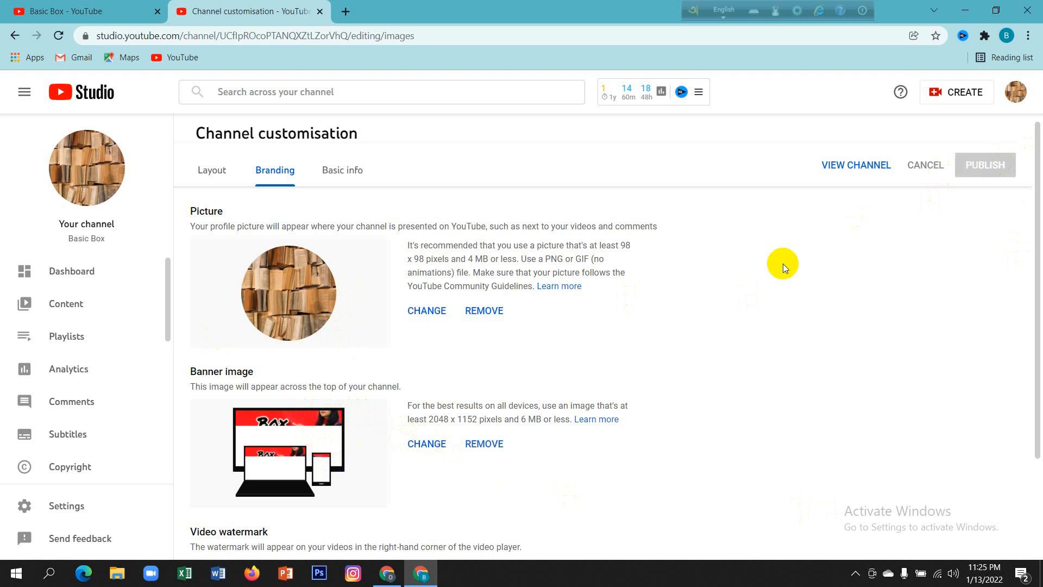
{"action": "left_click", "coordinate": [1015, 95]}
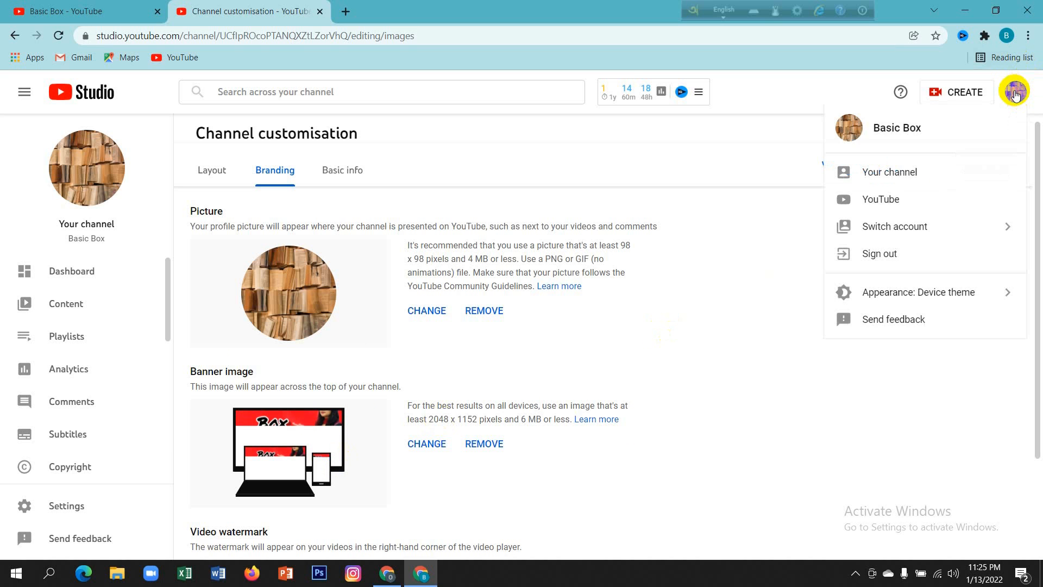
{"action": "left_click", "coordinate": [915, 174]}
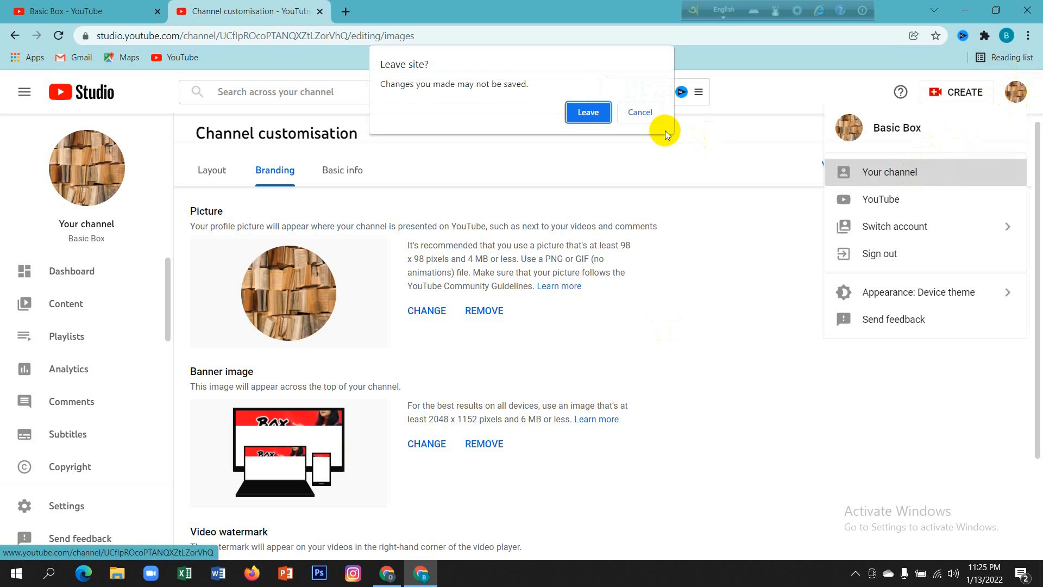
{"action": "left_click", "coordinate": [639, 113]}
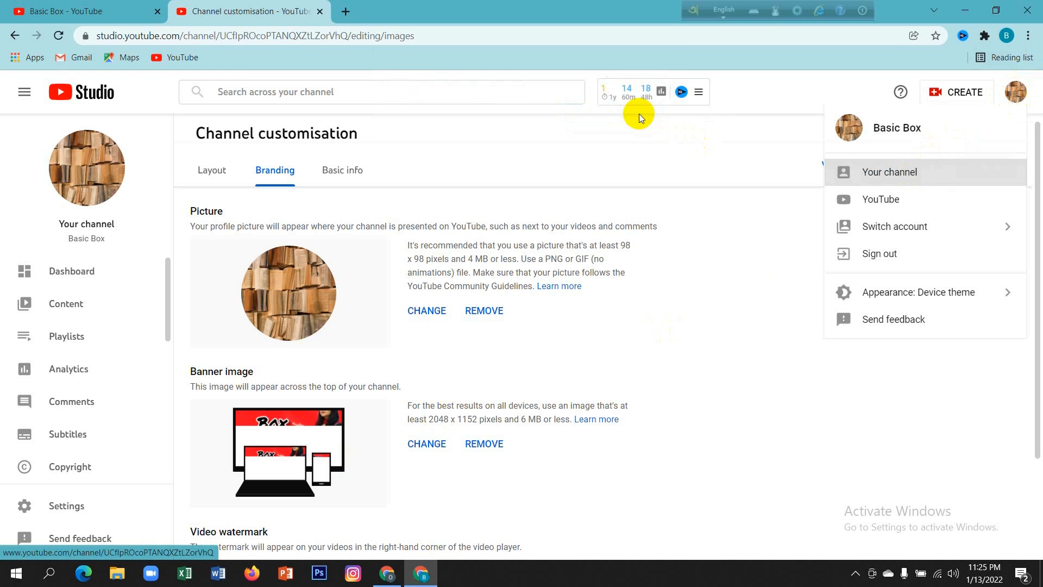
{"action": "left_click", "coordinate": [655, 158]}
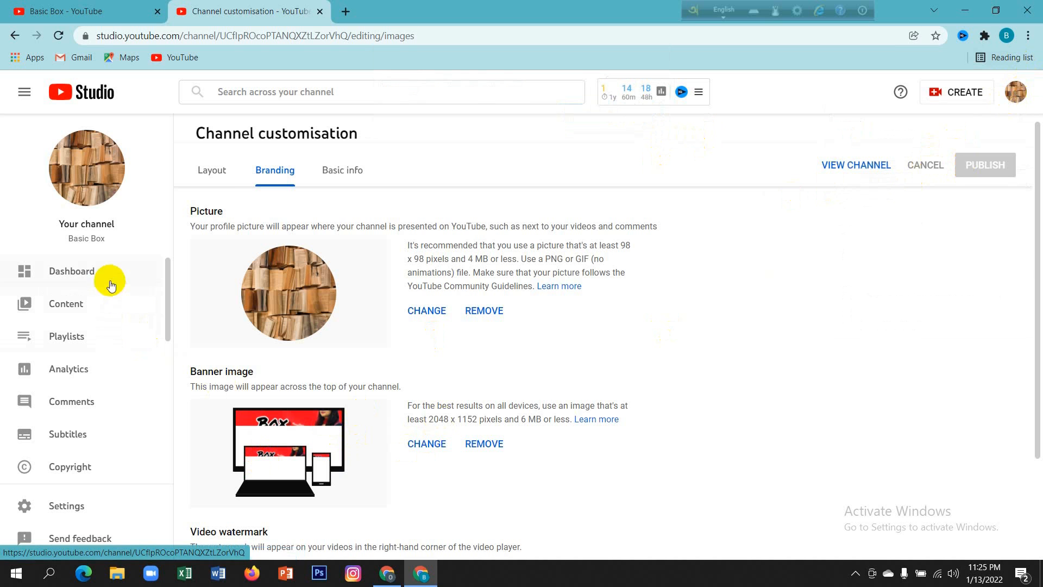
{"action": "left_click", "coordinate": [220, 173]}
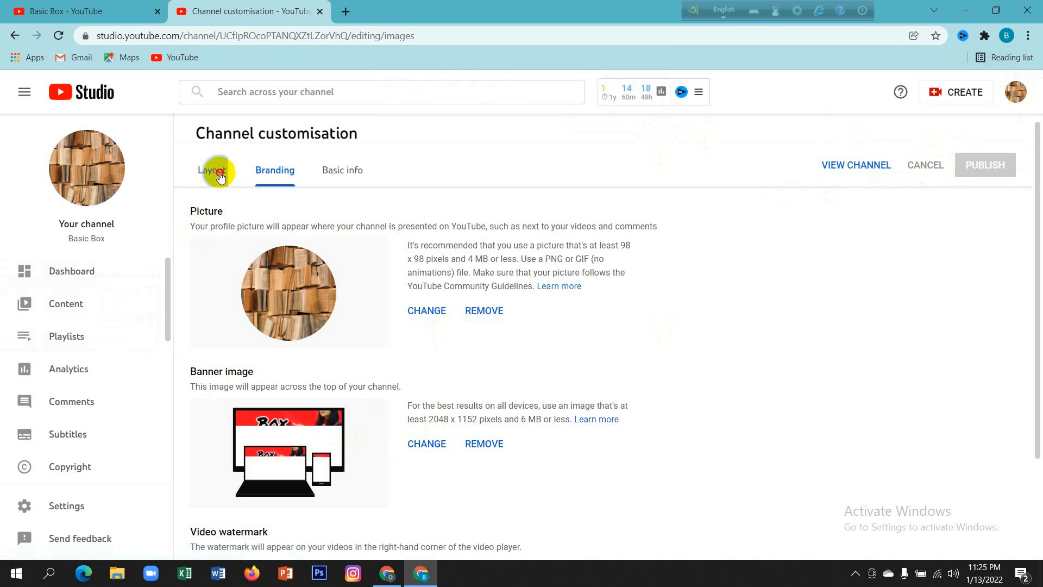
{"action": "left_click", "coordinate": [275, 170]}
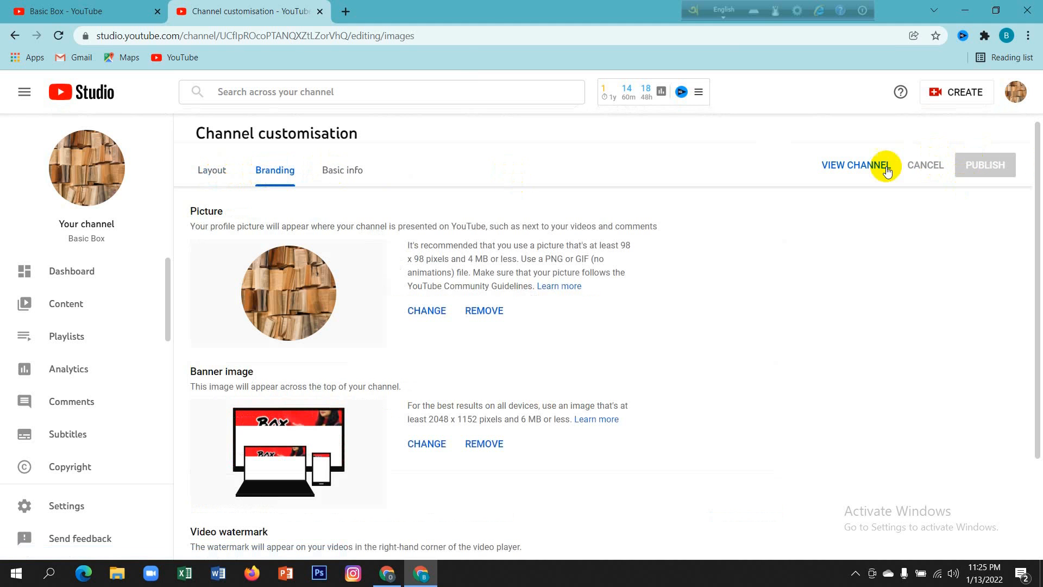
View the public channel page to check the new banner, and pause the featured video.
{"action": "left_click", "coordinate": [865, 166]}
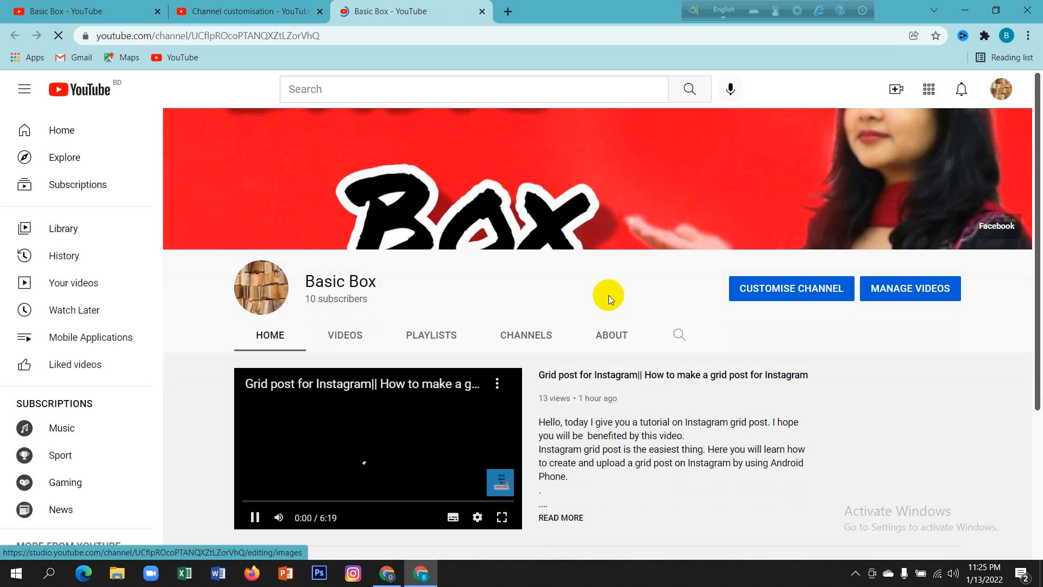
{"action": "left_click", "coordinate": [246, 523]}
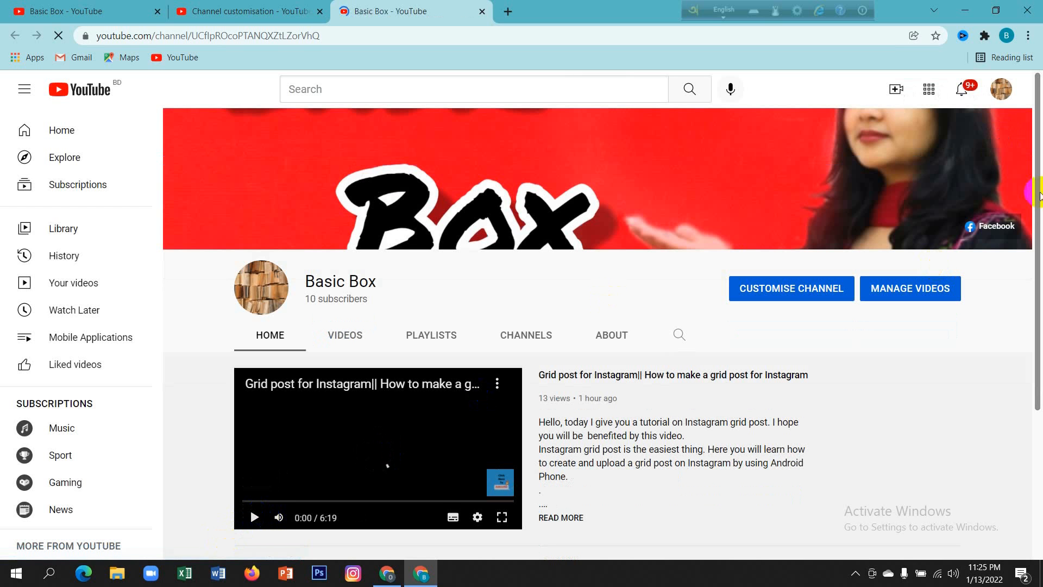